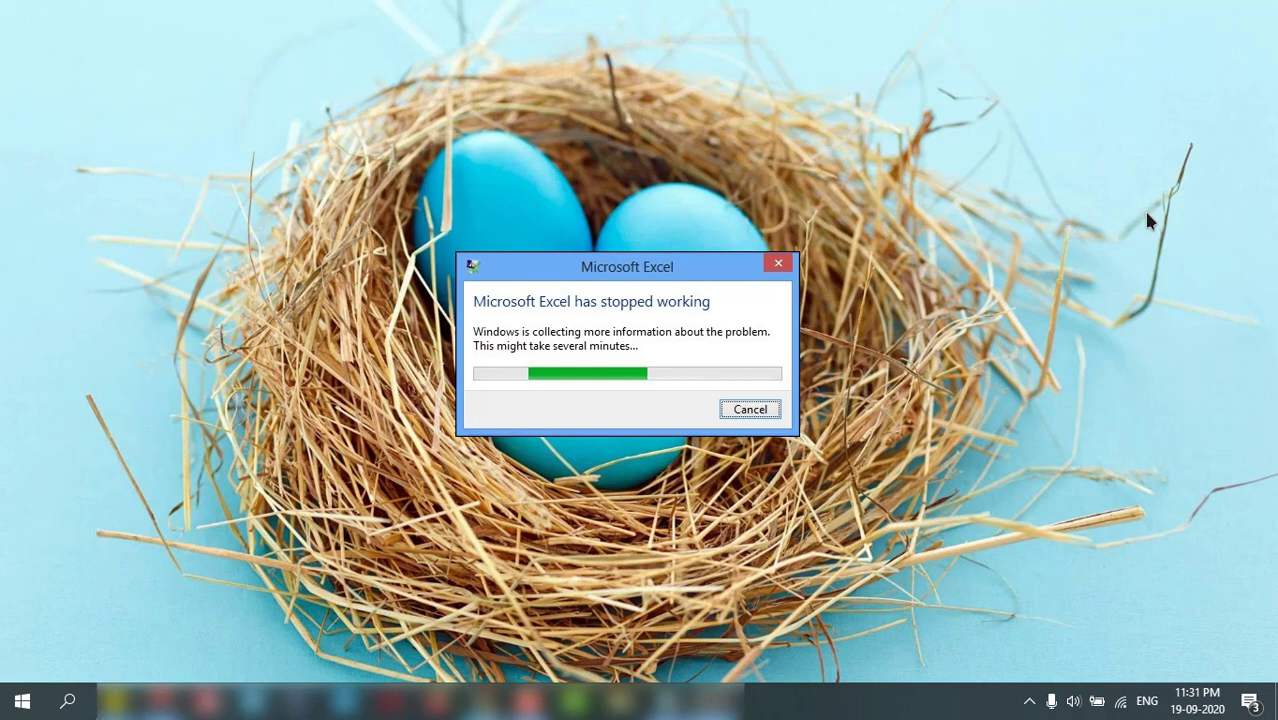
Move the 'Microsoft Excel has stopped working' dialog up and to the right
{"action": "left_click_drag", "start_coordinate": [640, 240], "coordinate": [677, 198]}
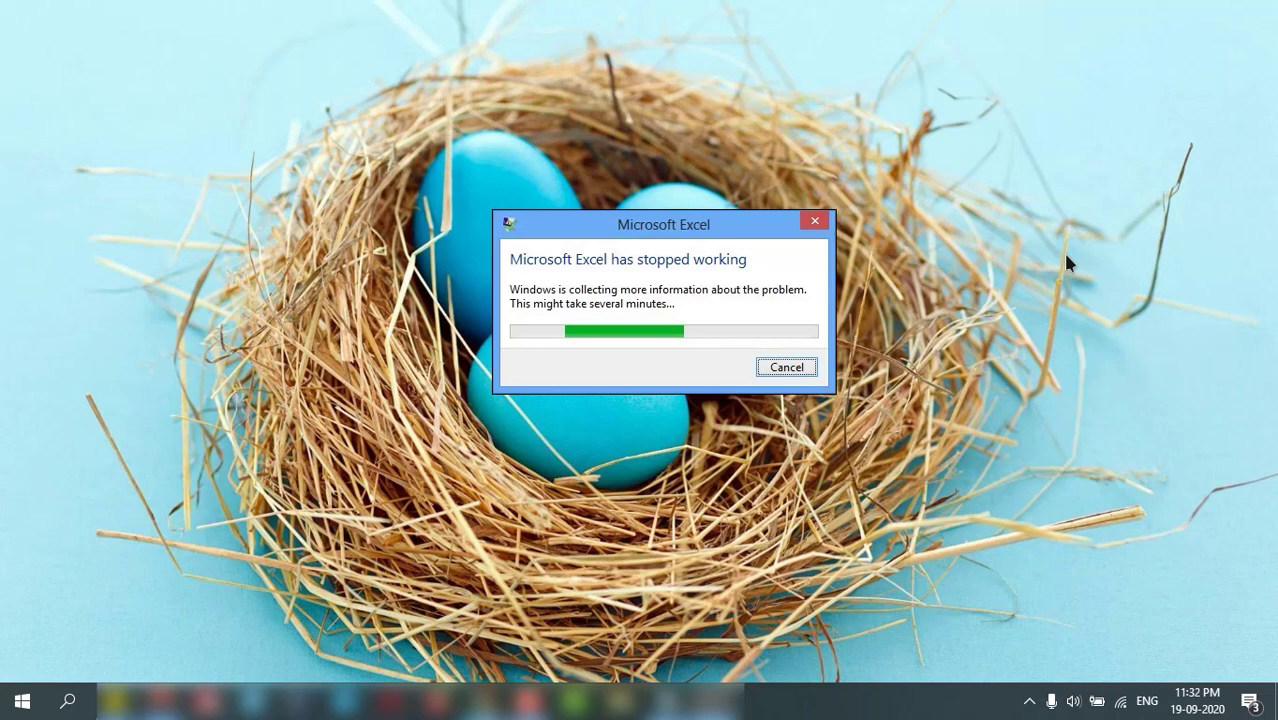
Run 'excel.exe /safe' to start Excel in Safe Mode with a blank Book1 workbook
{"action": "key", "text": "super+r"}
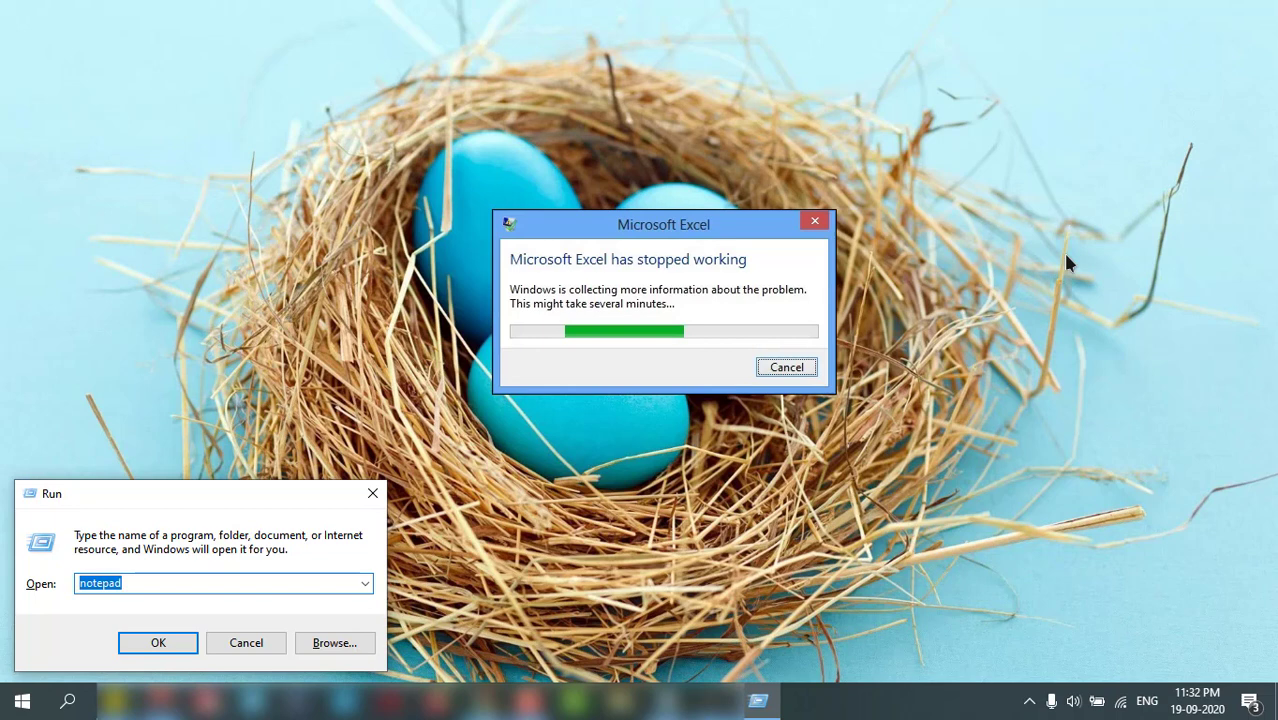
{"action": "type", "text": "excel"}
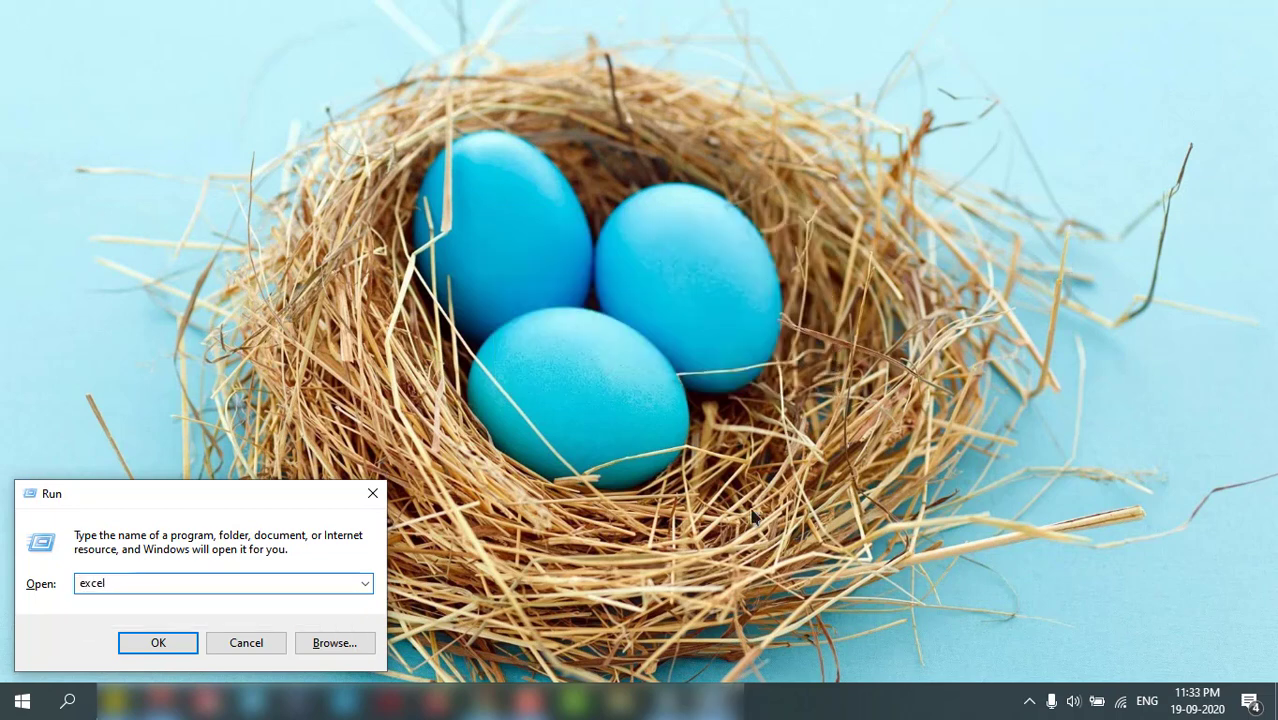
{"action": "type", "text": ".exe"}
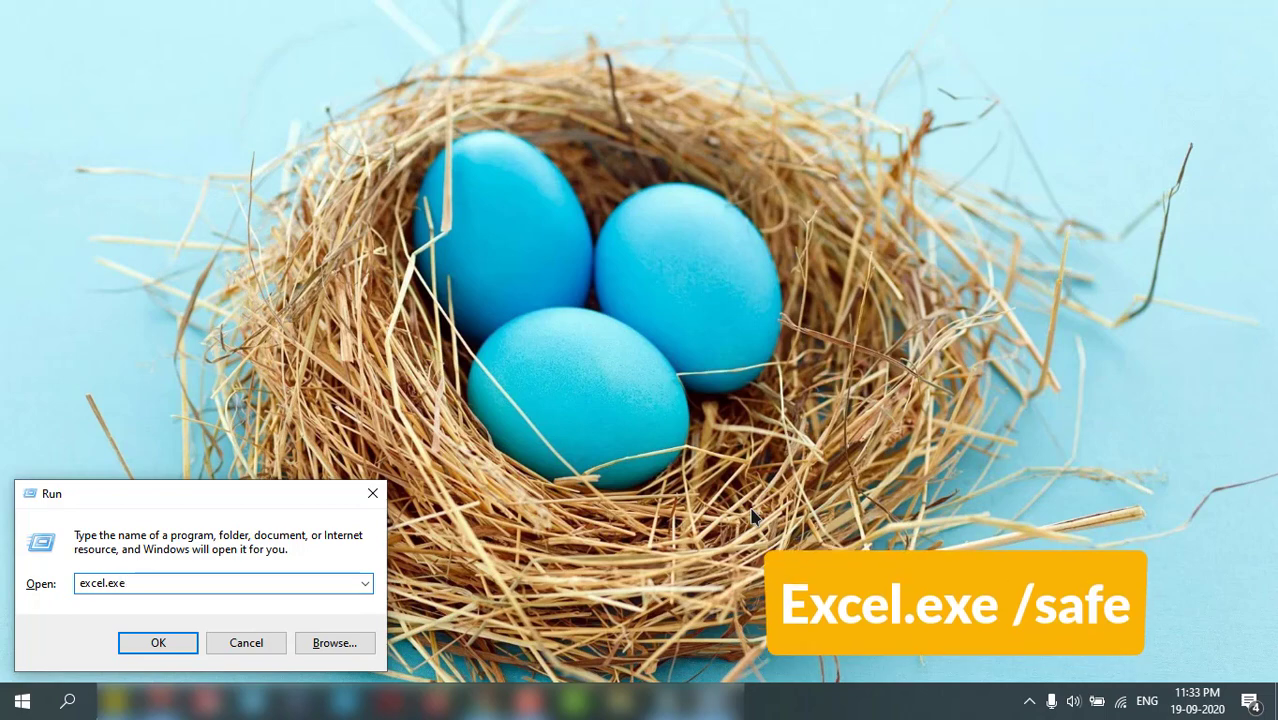
{"action": "type", "text": " /safe"}
{"action": "key", "text": "Return"}
{"action": "left_click", "coordinate": [439, 335]}
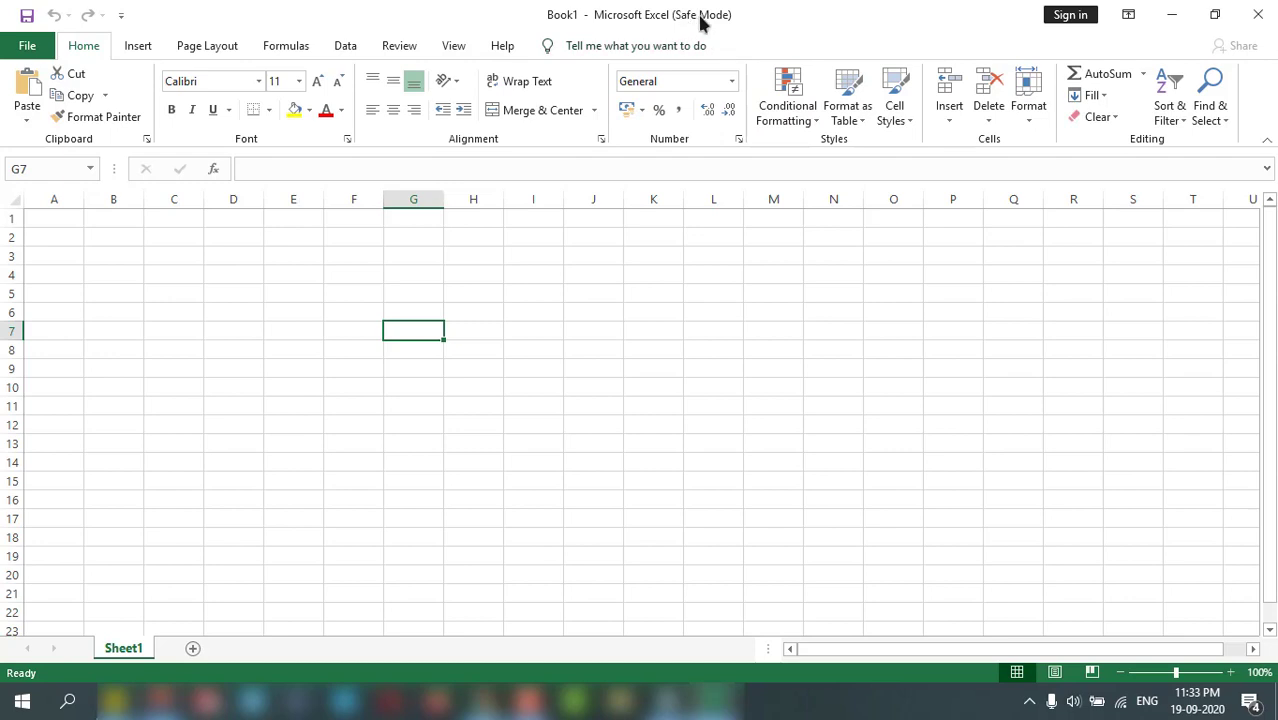
In Excel Options, leave every Excel add-in unchecked, including Date (XML), and confirm
{"action": "left_click", "coordinate": [28, 47]}
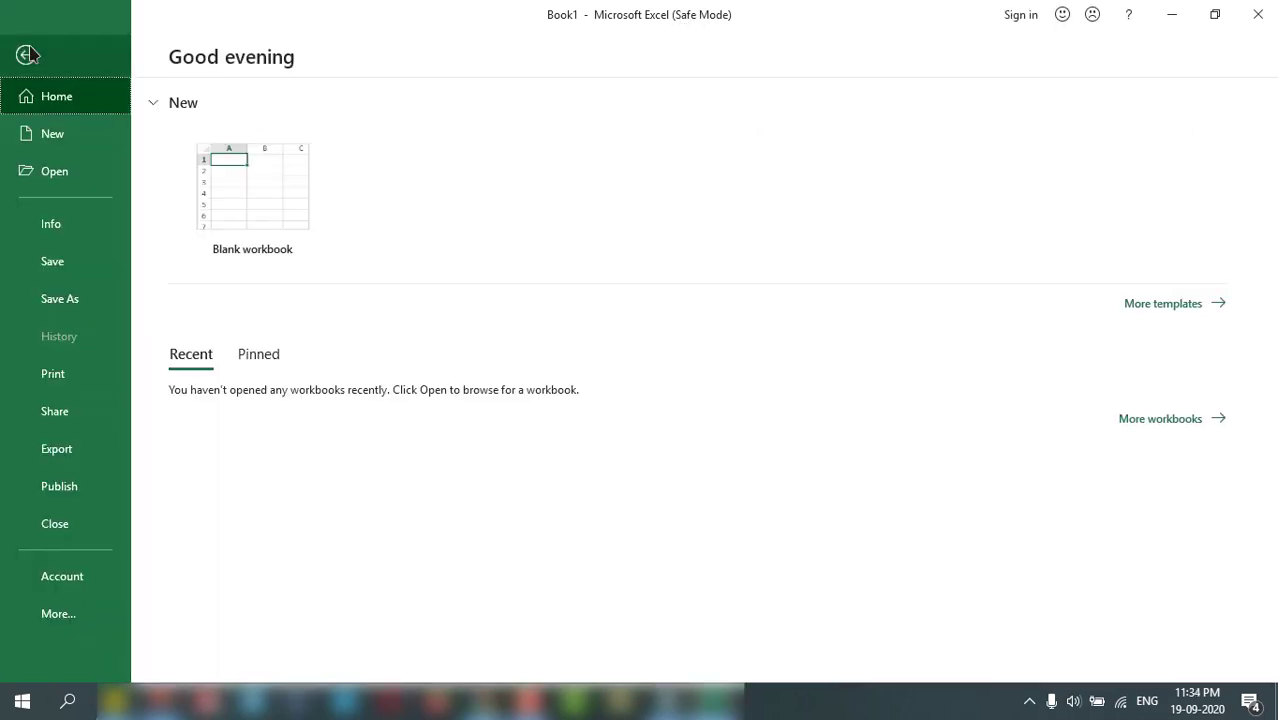
{"action": "left_click", "coordinate": [58, 621]}
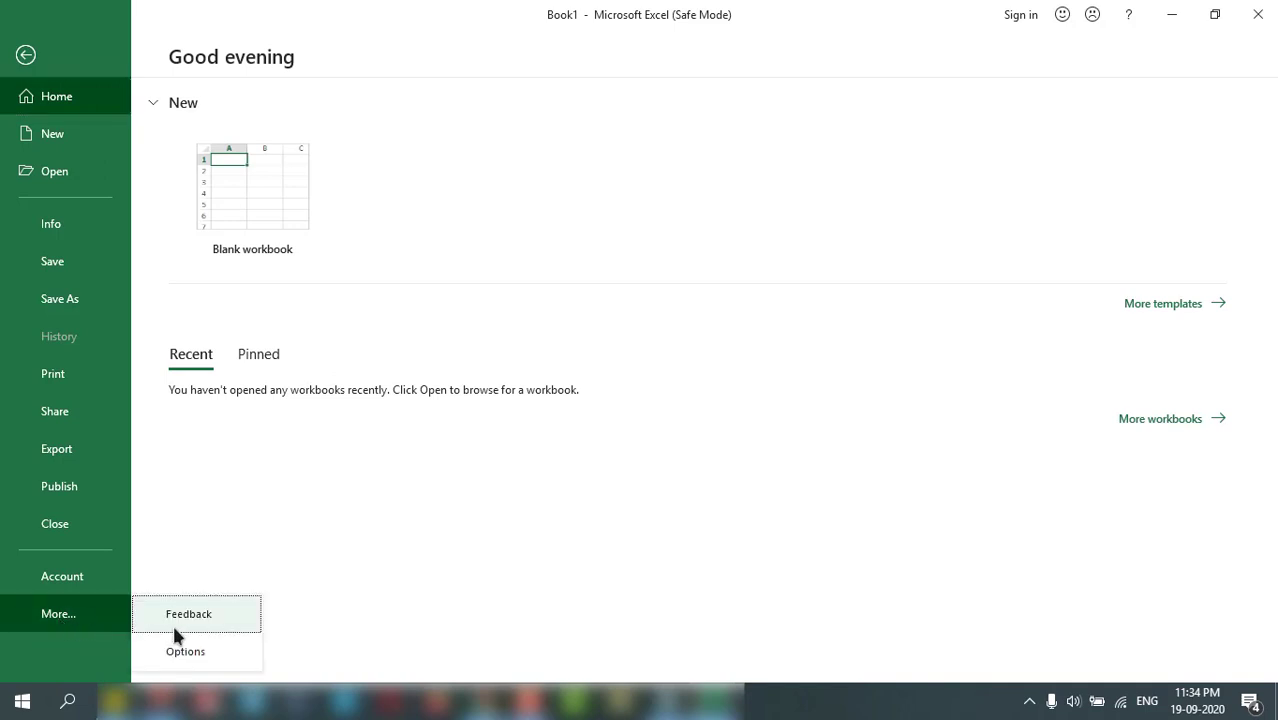
{"action": "left_click", "coordinate": [186, 652]}
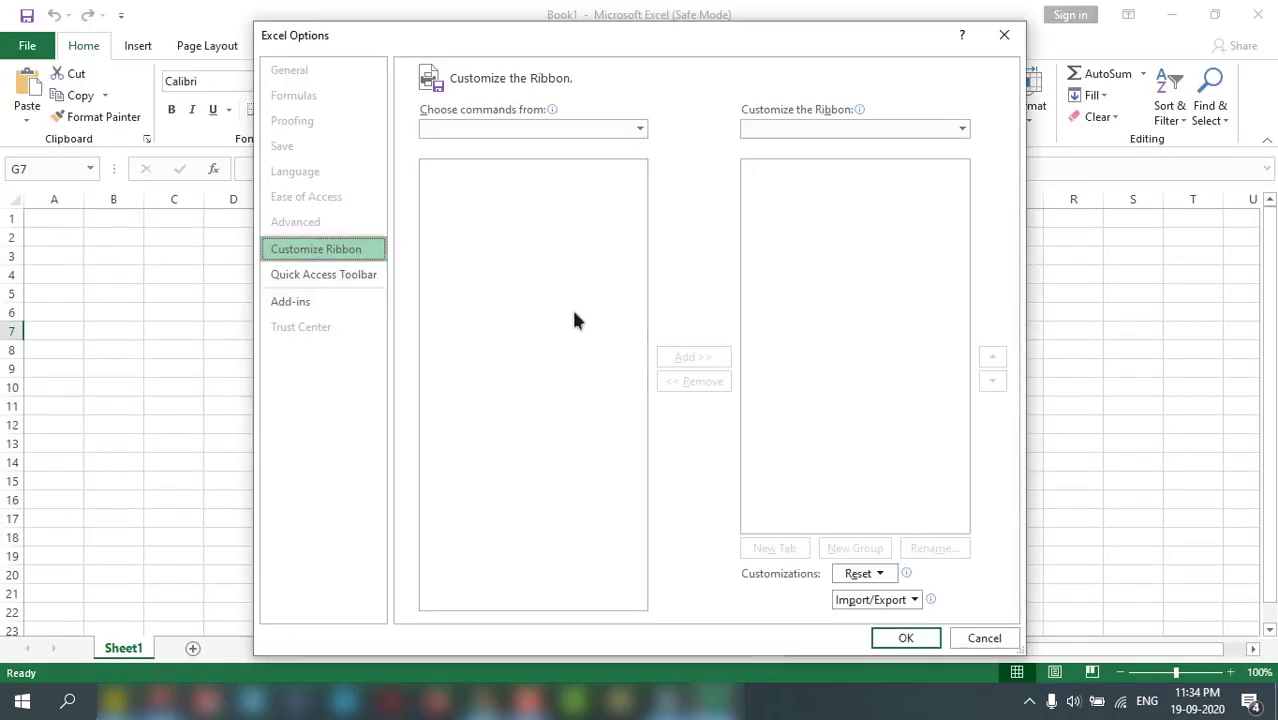
{"action": "left_click", "coordinate": [283, 303]}
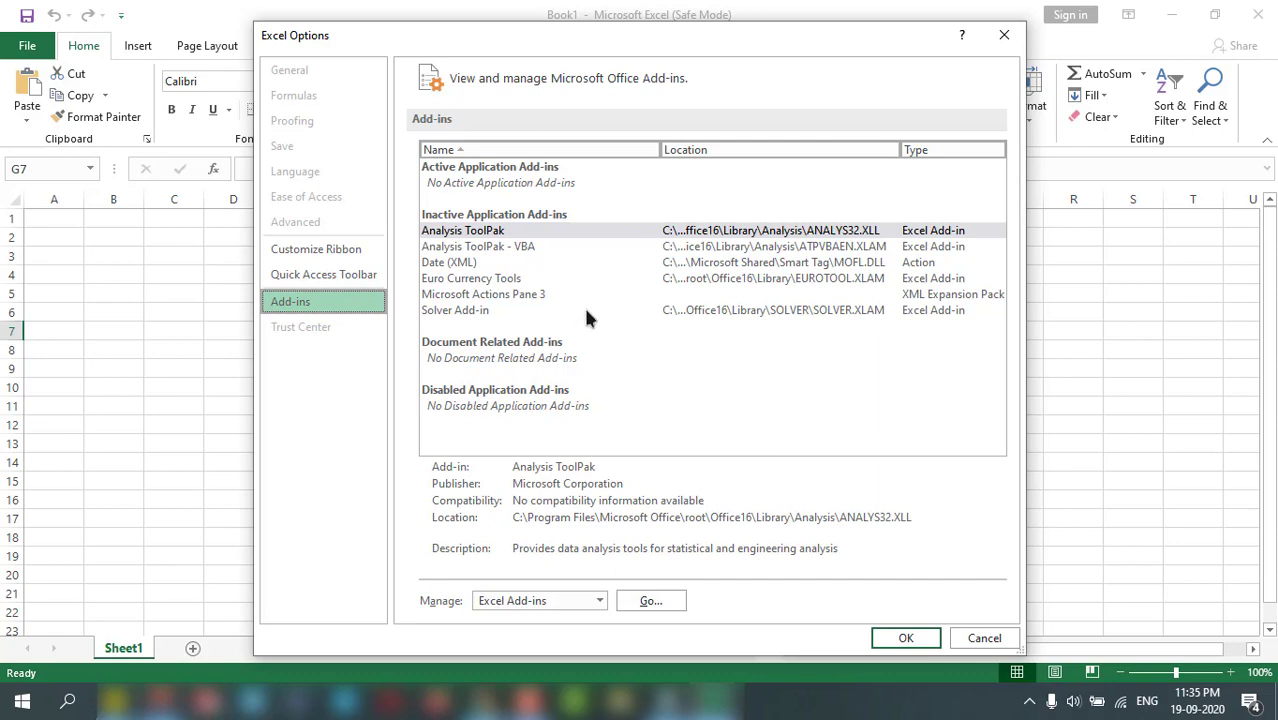
{"action": "left_click", "coordinate": [447, 264]}
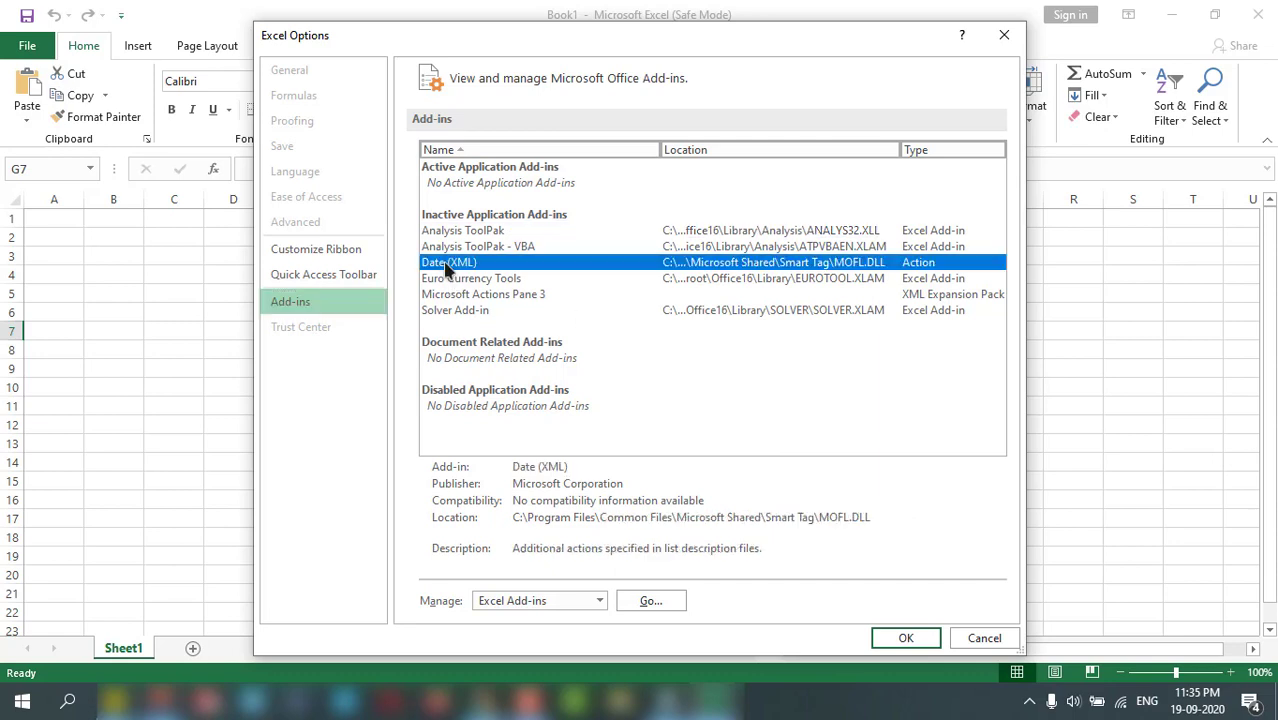
{"action": "left_click", "coordinate": [648, 601]}
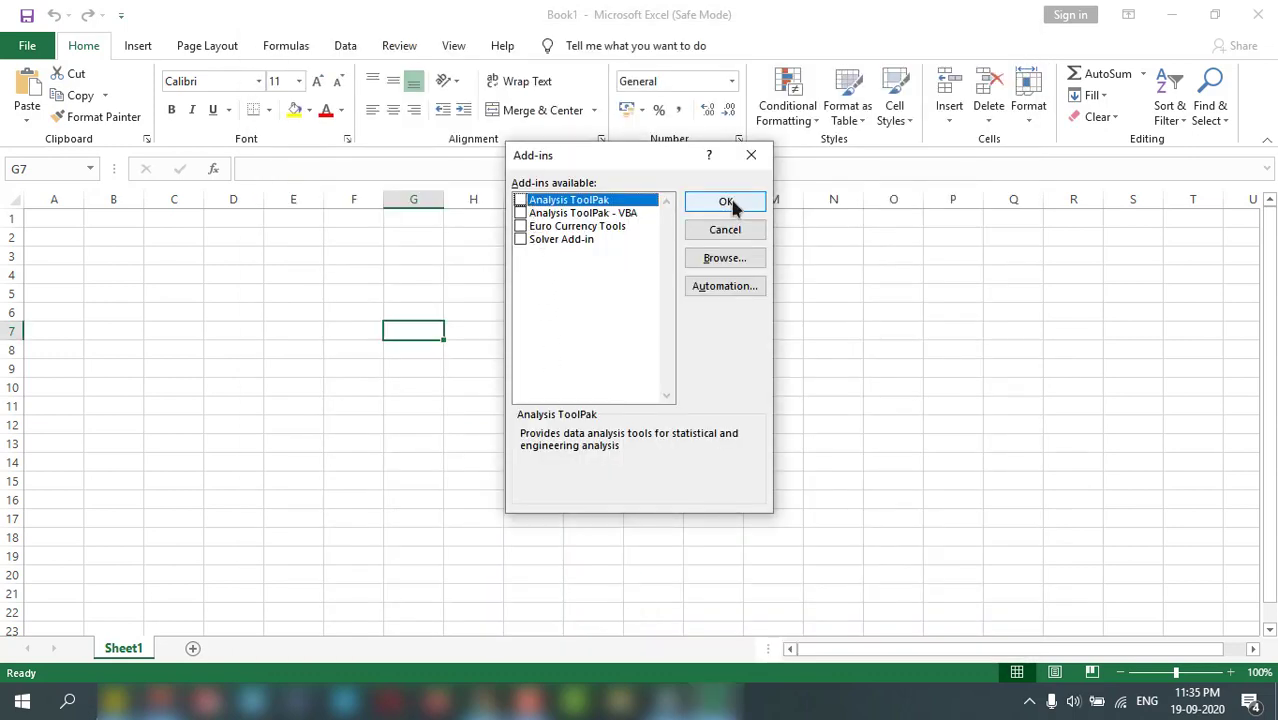
{"action": "left_click", "coordinate": [727, 203]}
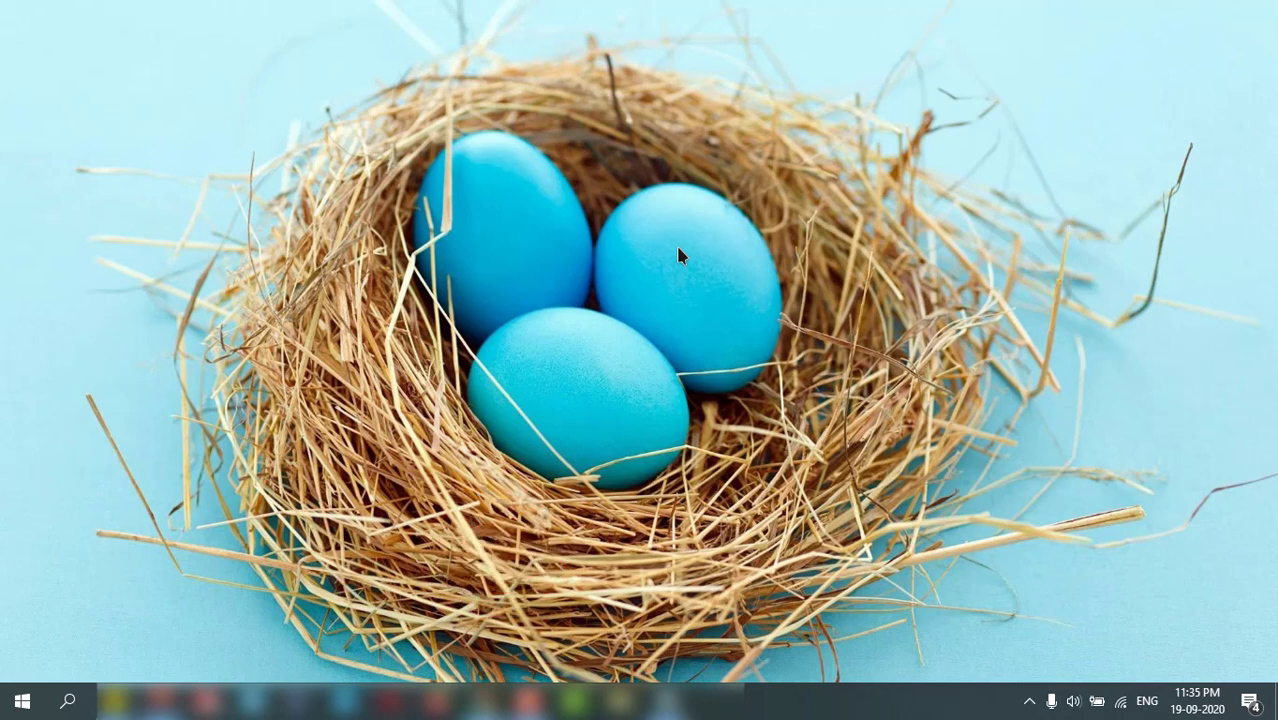
Go from Settings > Devices to the Devices and Printers window listing five printers
{"action": "left_click", "coordinate": [22, 703]}
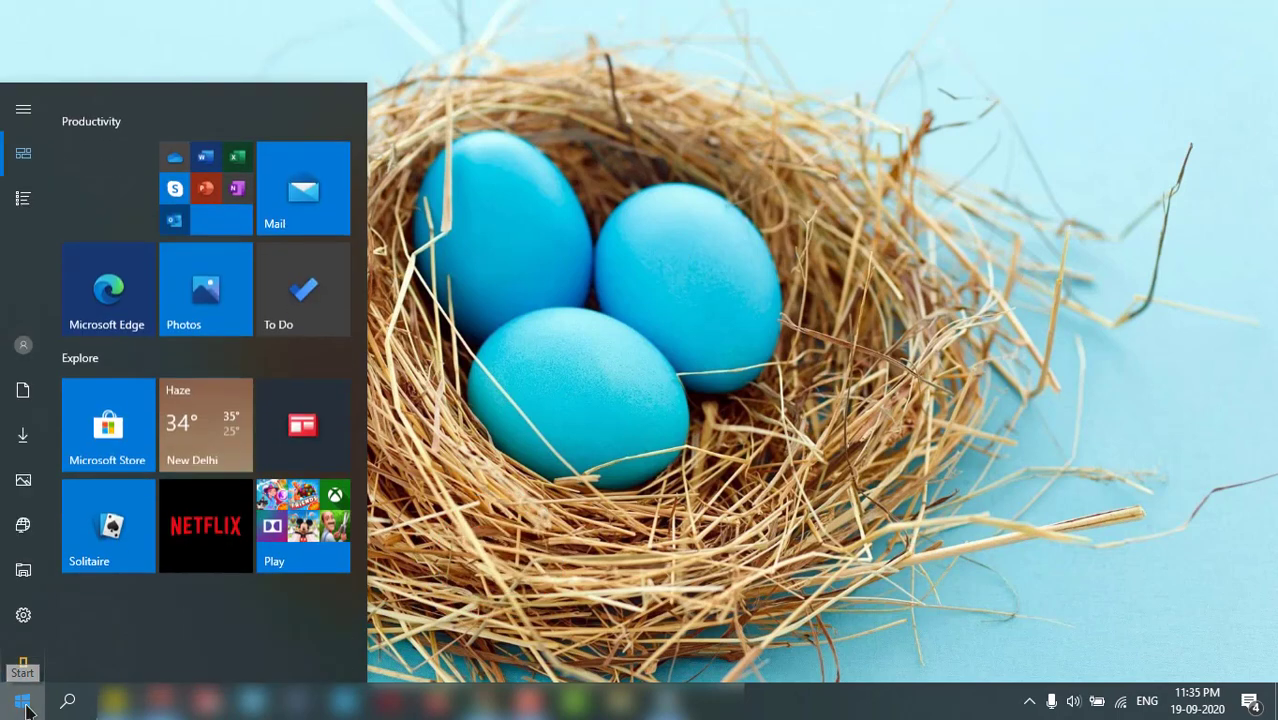
{"action": "left_click", "coordinate": [22, 617]}
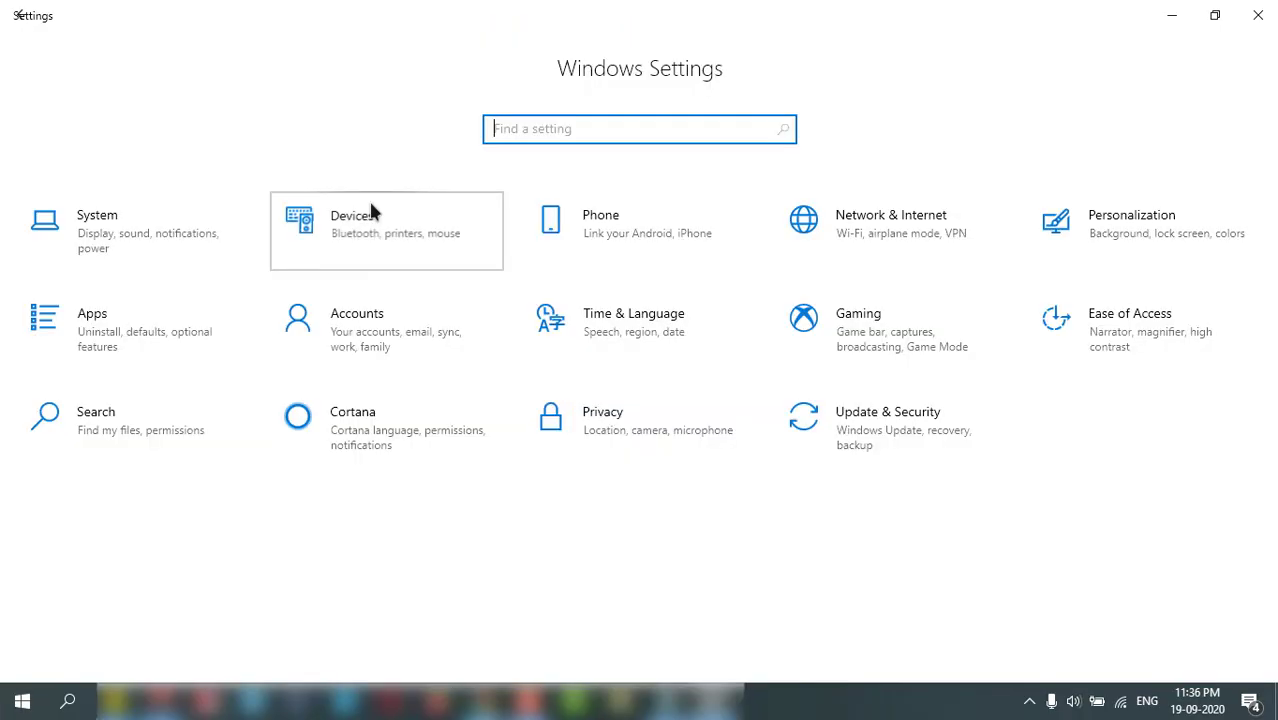
{"action": "left_click", "coordinate": [402, 211]}
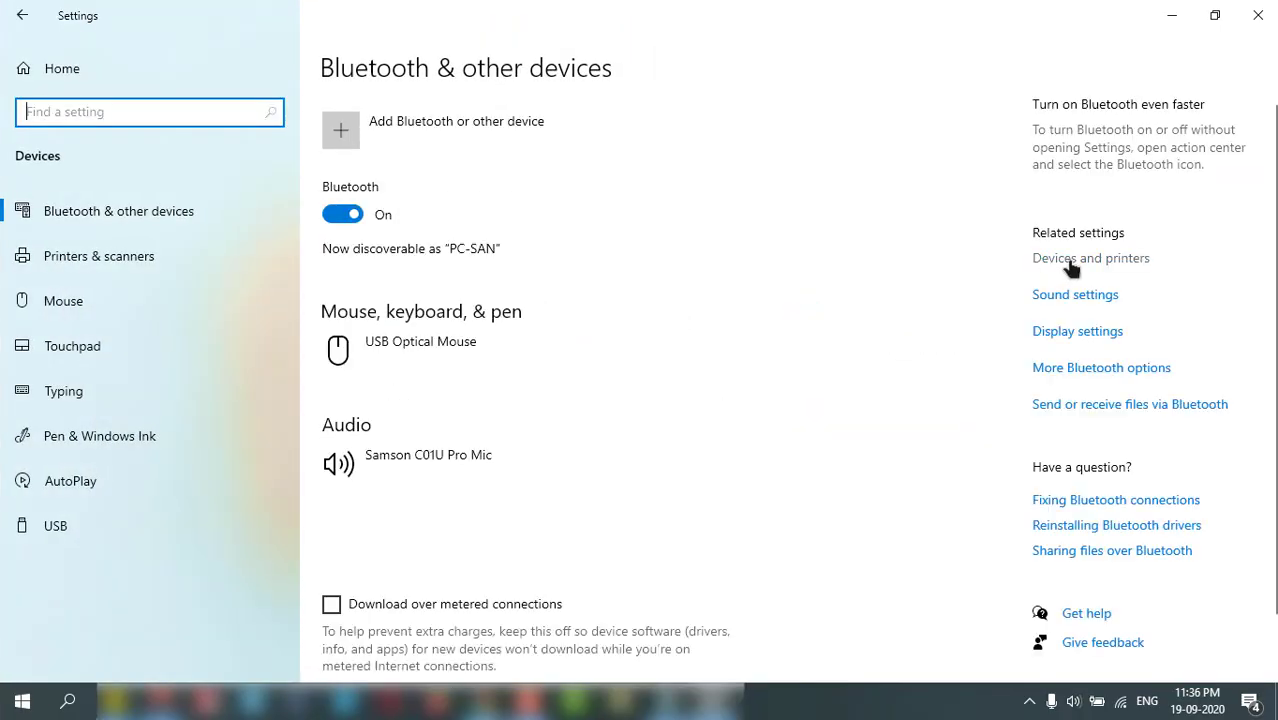
{"action": "left_click", "coordinate": [1096, 262]}
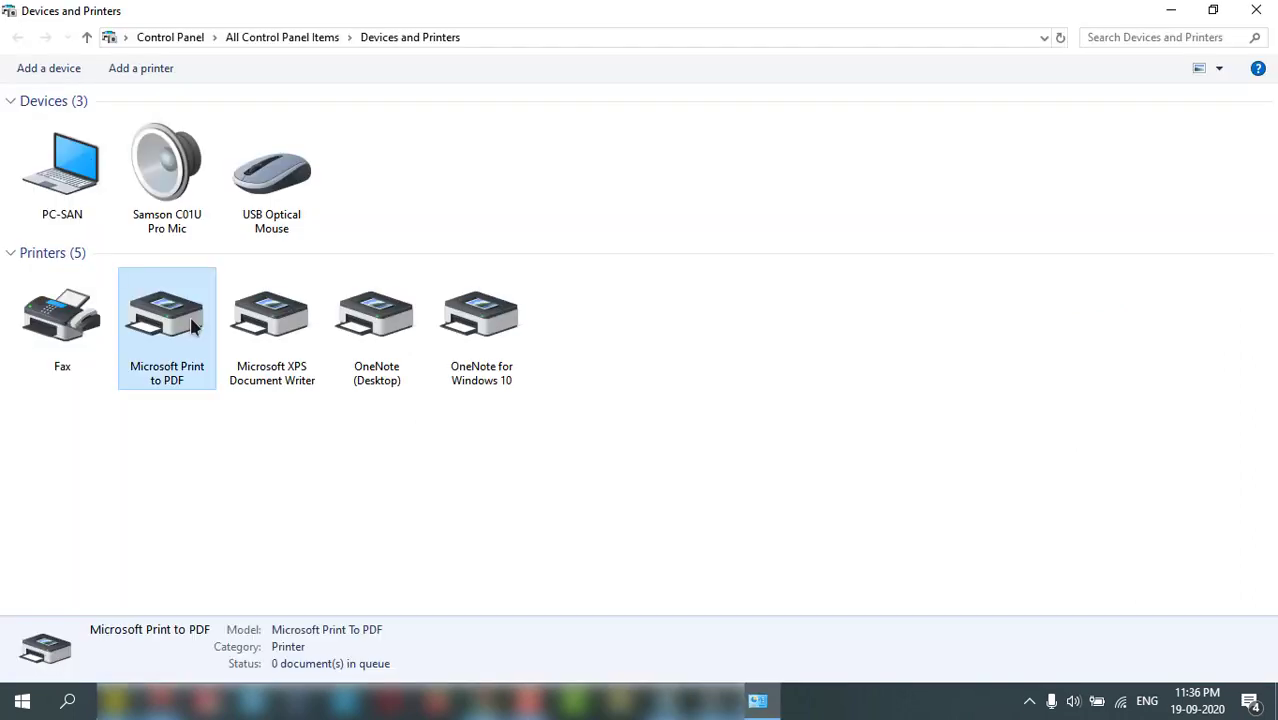
{"action": "left_click", "coordinate": [268, 325]}
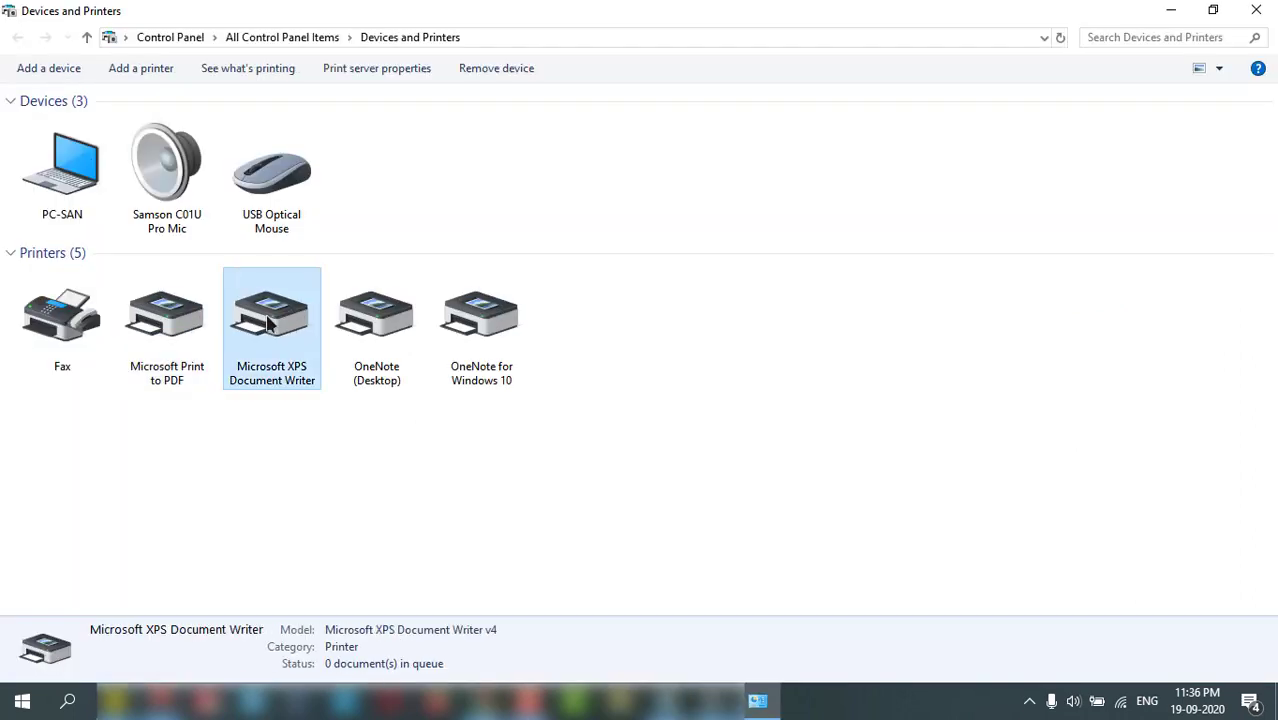
Make Microsoft XPS Document Writer the default printer and confirm the change
{"action": "left_click", "coordinate": [368, 326]}
{"action": "right_click", "coordinate": [366, 318]}
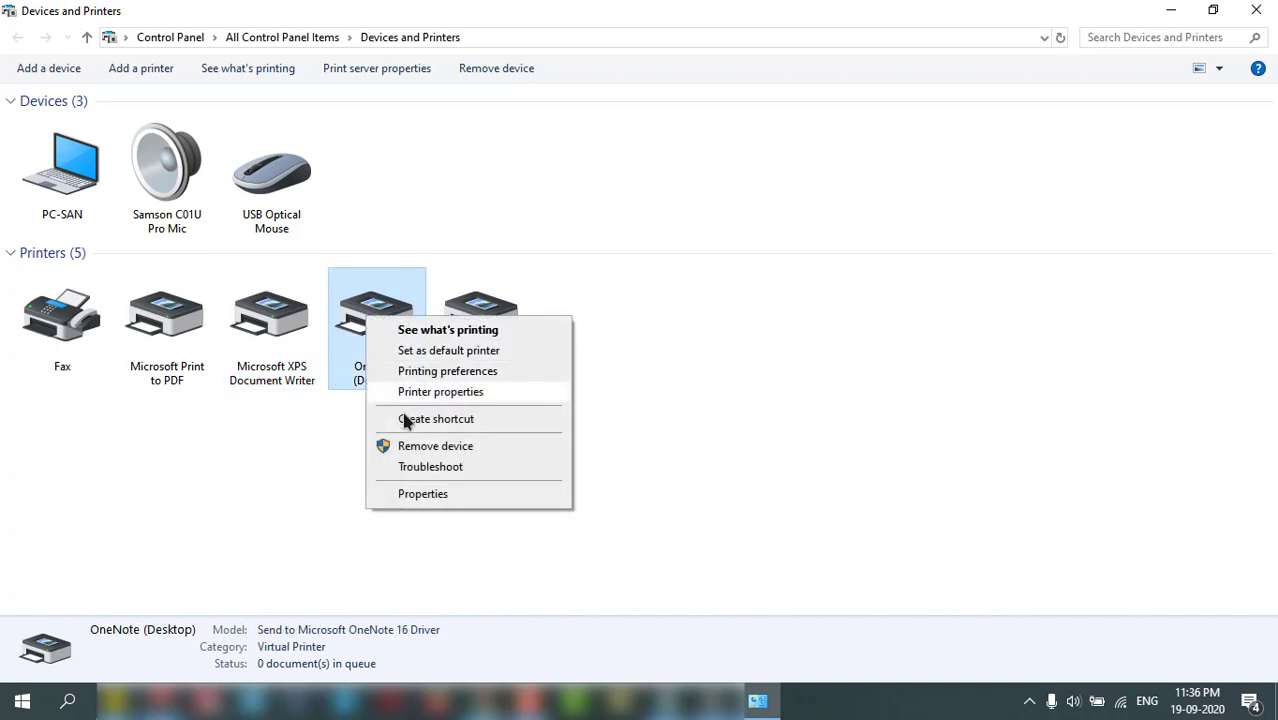
{"action": "left_click", "coordinate": [287, 352]}
{"action": "right_click", "coordinate": [285, 352]}
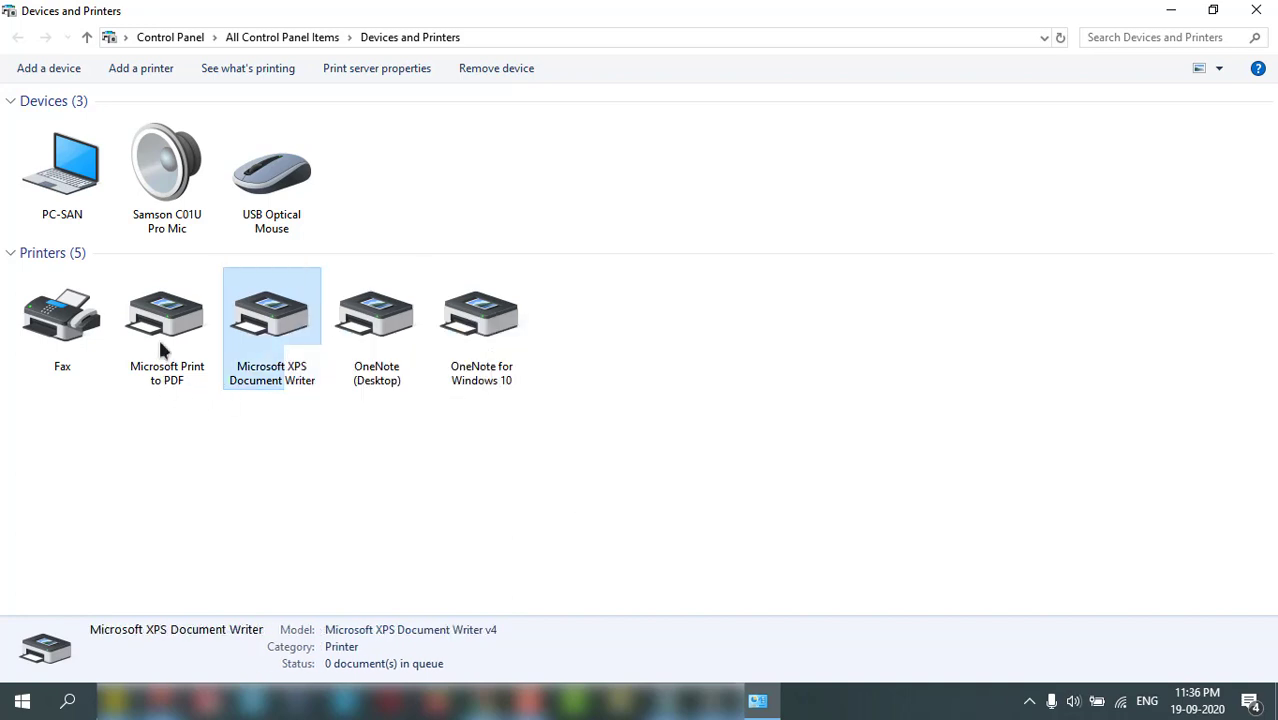
{"action": "left_click", "coordinate": [158, 338]}
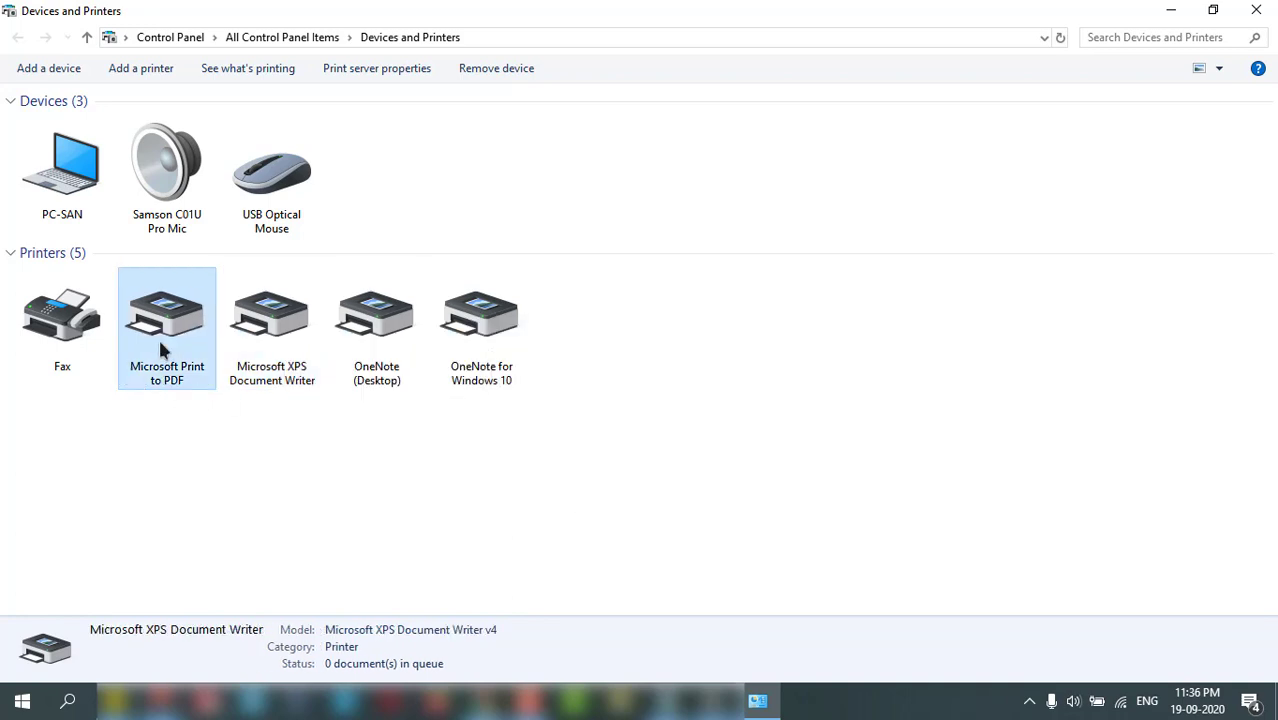
{"action": "right_click", "coordinate": [257, 313]}
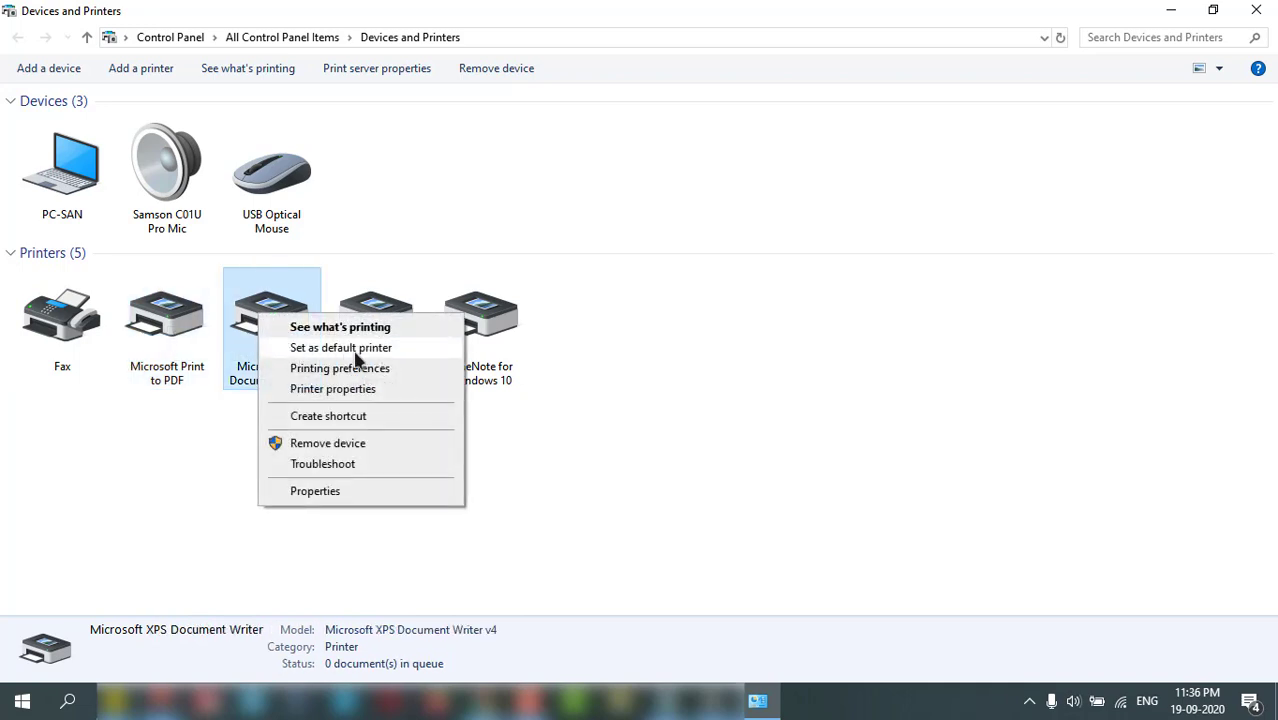
{"action": "left_click", "coordinate": [357, 348]}
{"action": "left_click", "coordinate": [678, 369]}
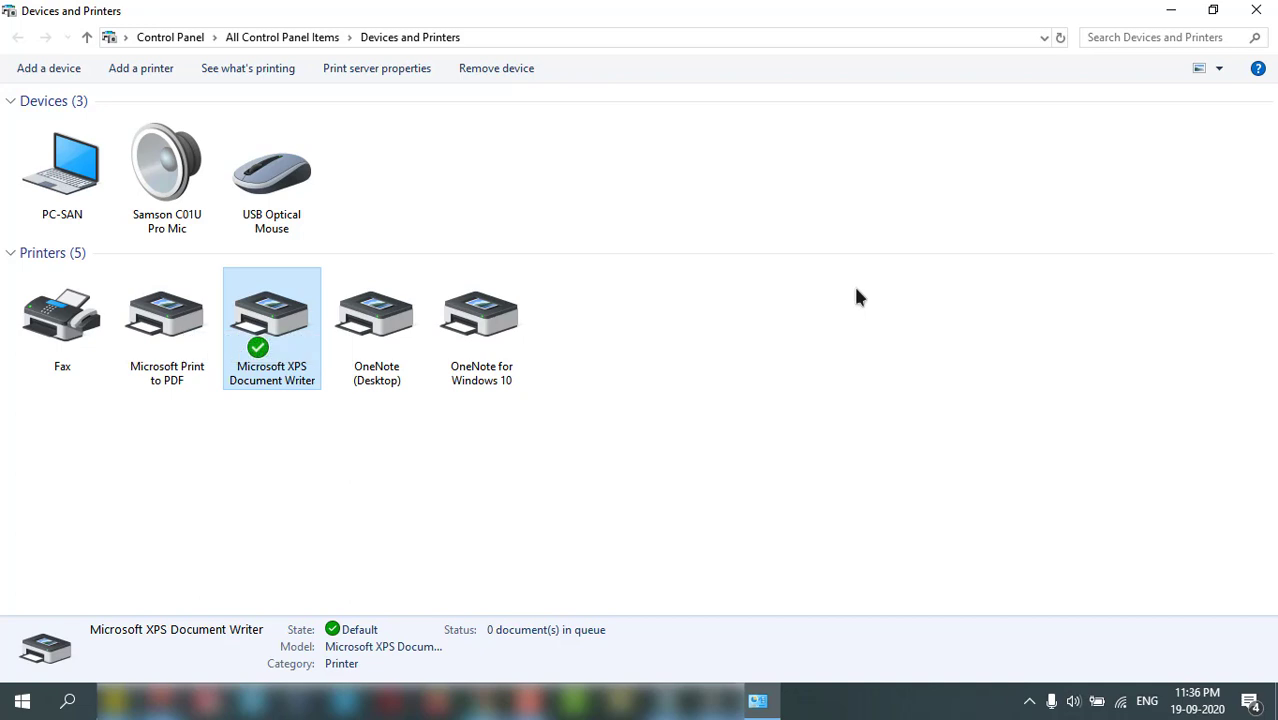
Close Devices and Printers and Settings, then run appwiz.cpl to list installed programs
{"action": "left_click", "coordinate": [1255, 12]}
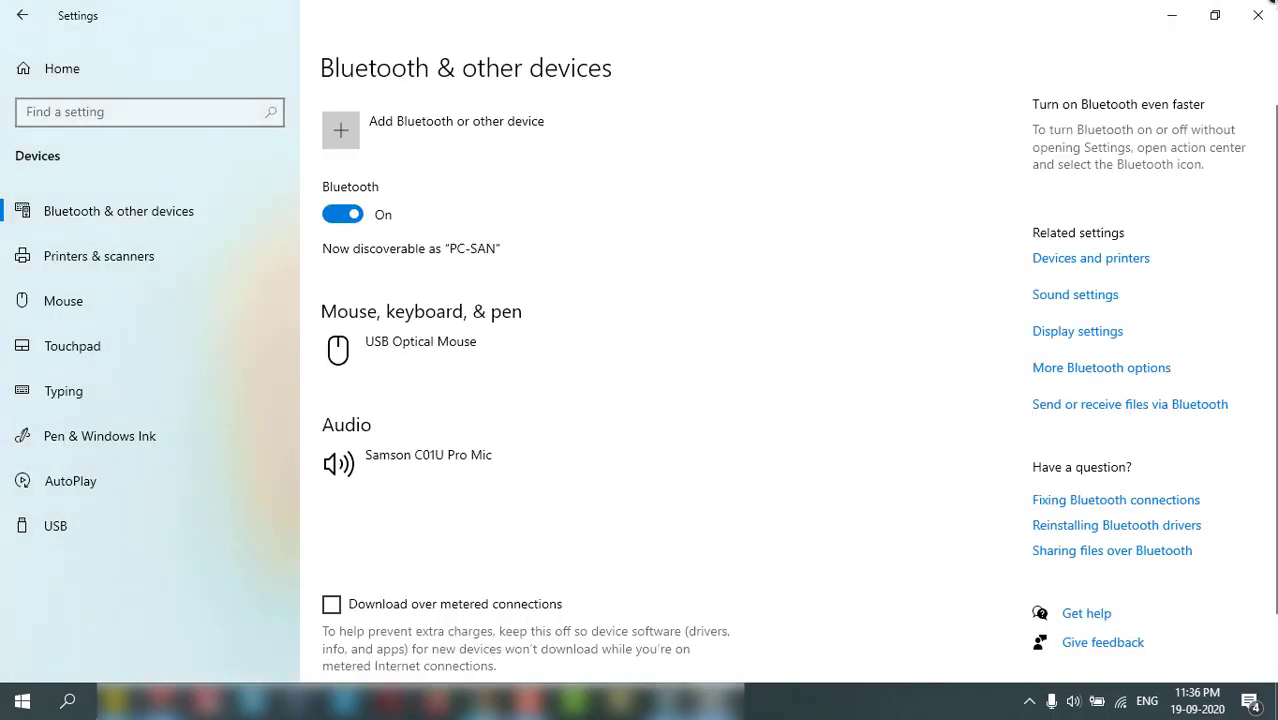
{"action": "left_click", "coordinate": [1262, 17]}
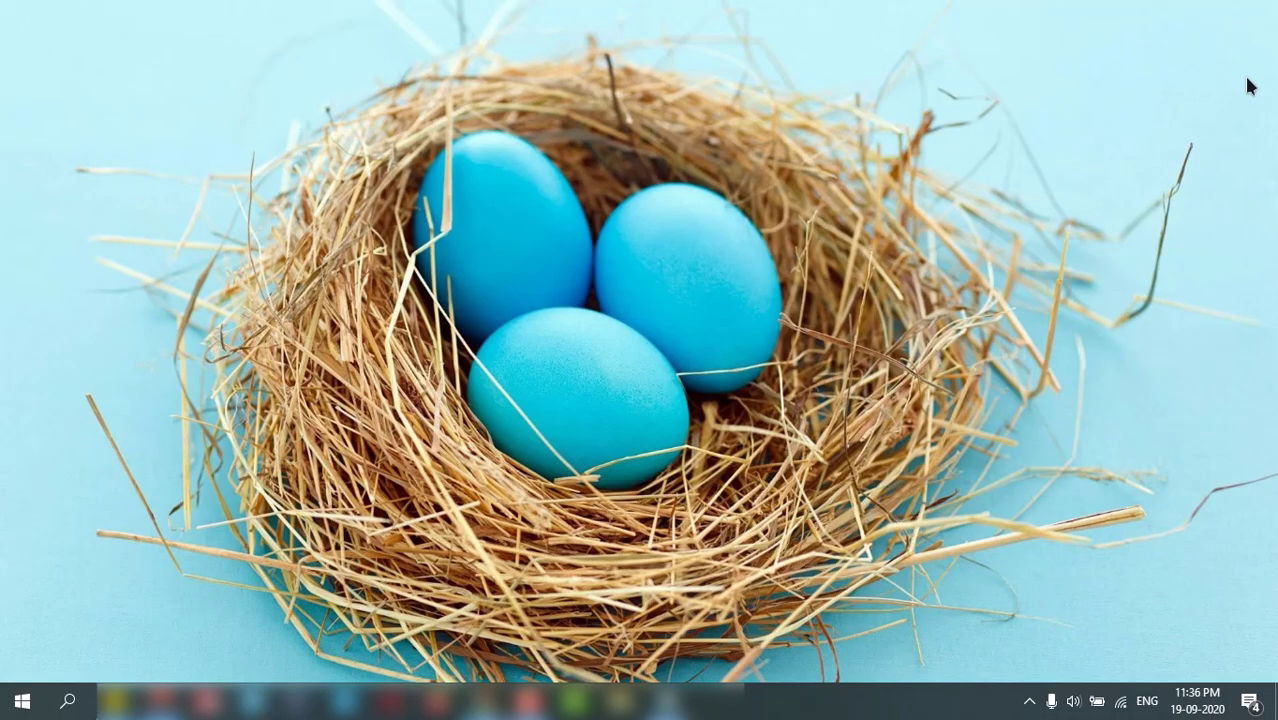
{"action": "key", "text": "super+r"}
{"action": "type", "text": "a"}
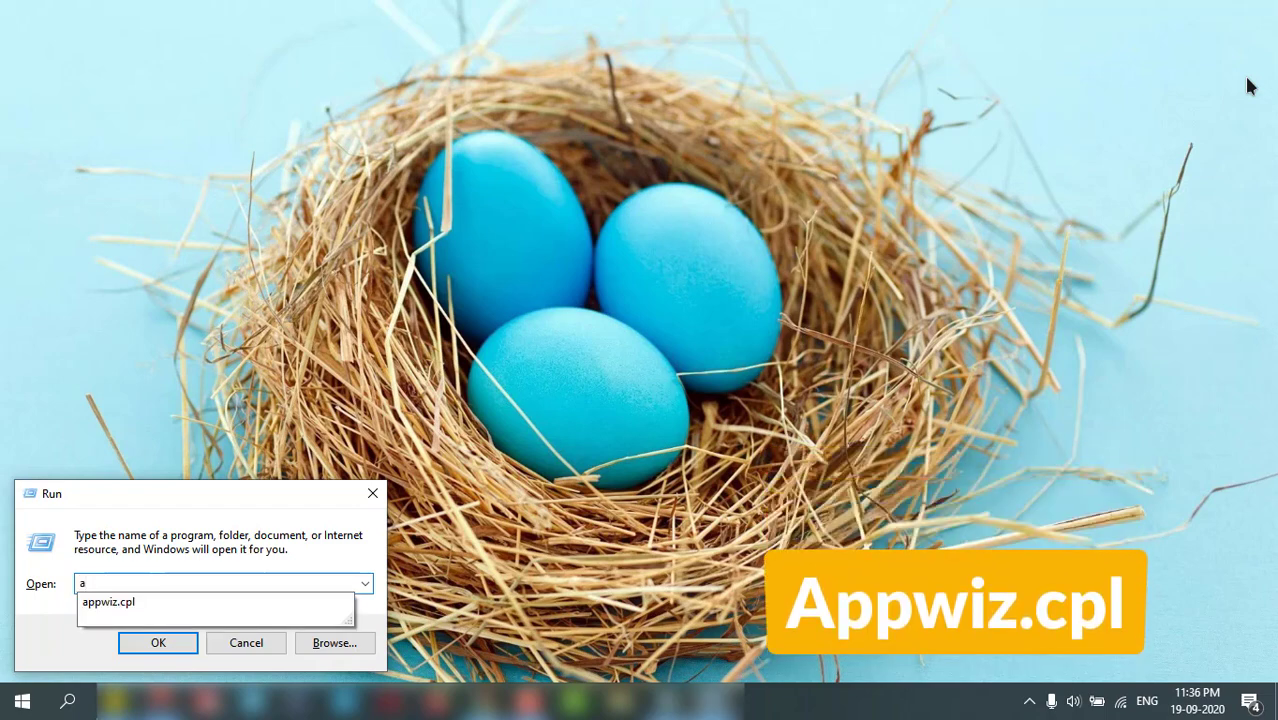
{"action": "key", "text": "Down"}
{"action": "key", "text": "Return"}
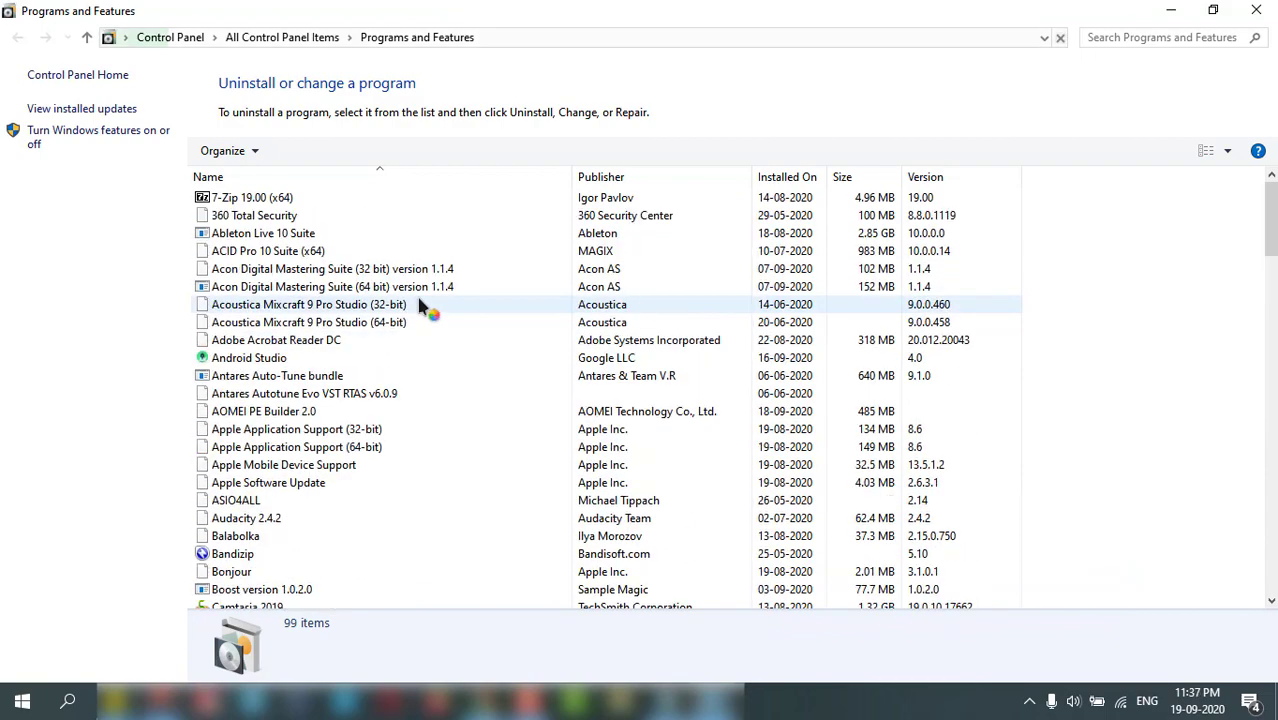
{"action": "scroll", "coordinate": [480, 450], "scroll_direction": "down", "scroll_amount": 5}
{"action": "scroll", "coordinate": [482, 455], "scroll_direction": "down", "scroll_amount": 5}
{"action": "scroll", "coordinate": [485, 458], "scroll_direction": "down", "scroll_amount": 5}
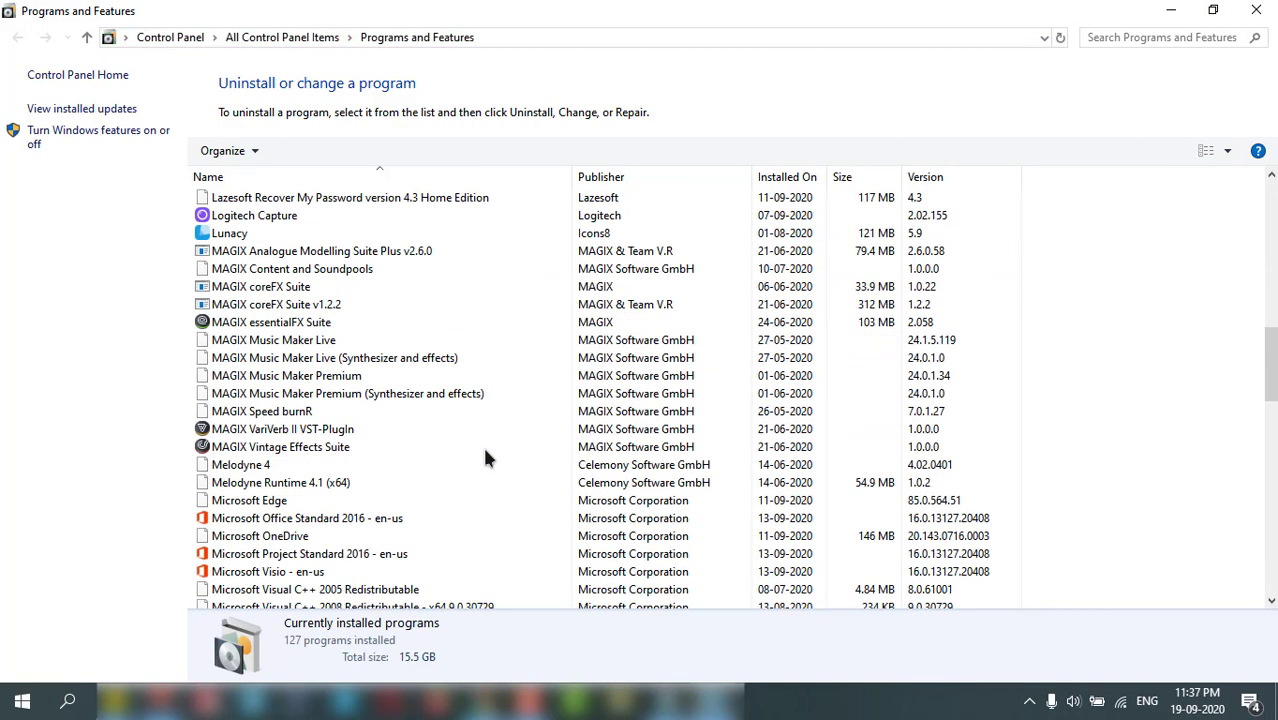
{"action": "scroll", "coordinate": [485, 458], "scroll_direction": "down", "scroll_amount": 5}
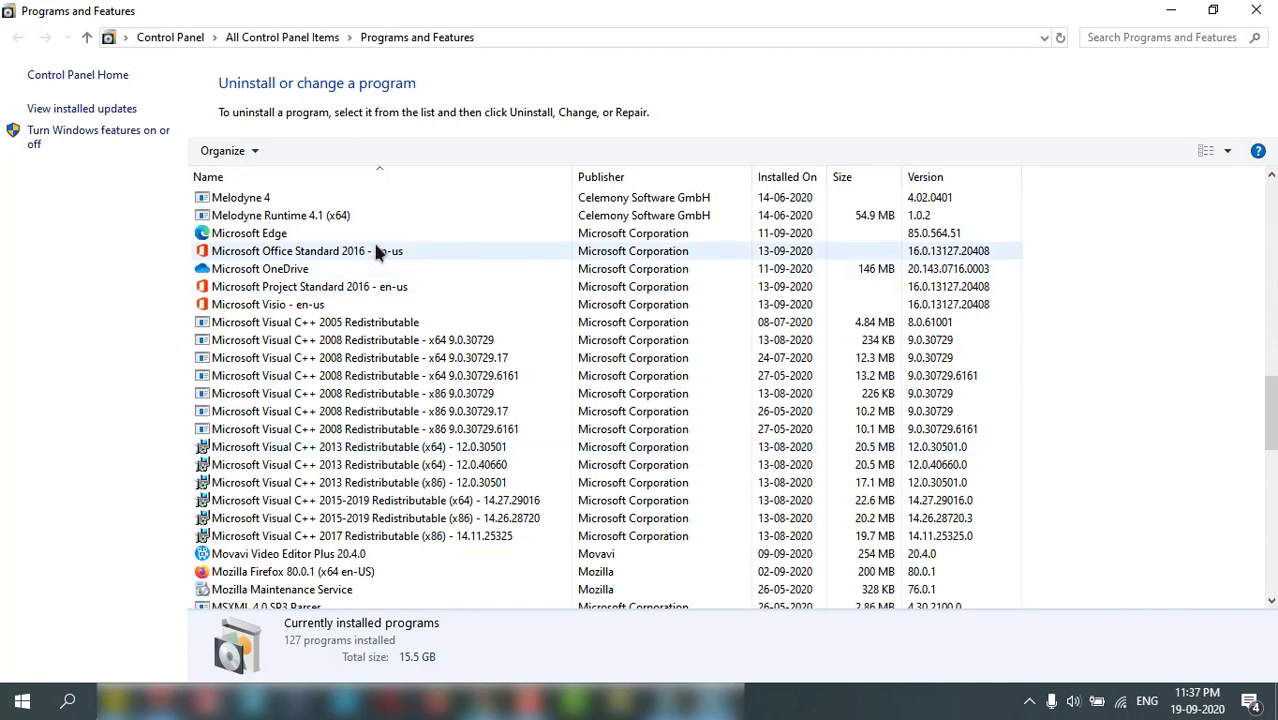
Pick Online Repair instead of Quick Repair for Microsoft Project Standard 2016
{"action": "left_click", "coordinate": [350, 286]}
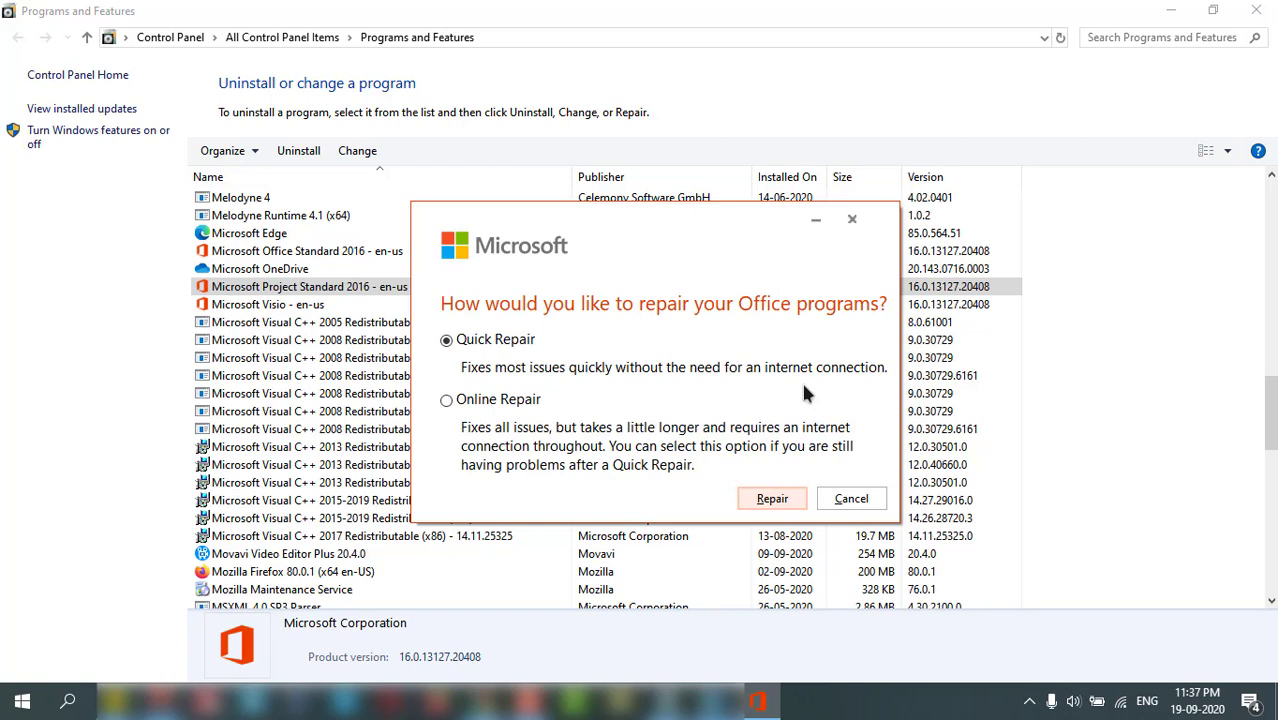
{"action": "left_click", "coordinate": [503, 405]}
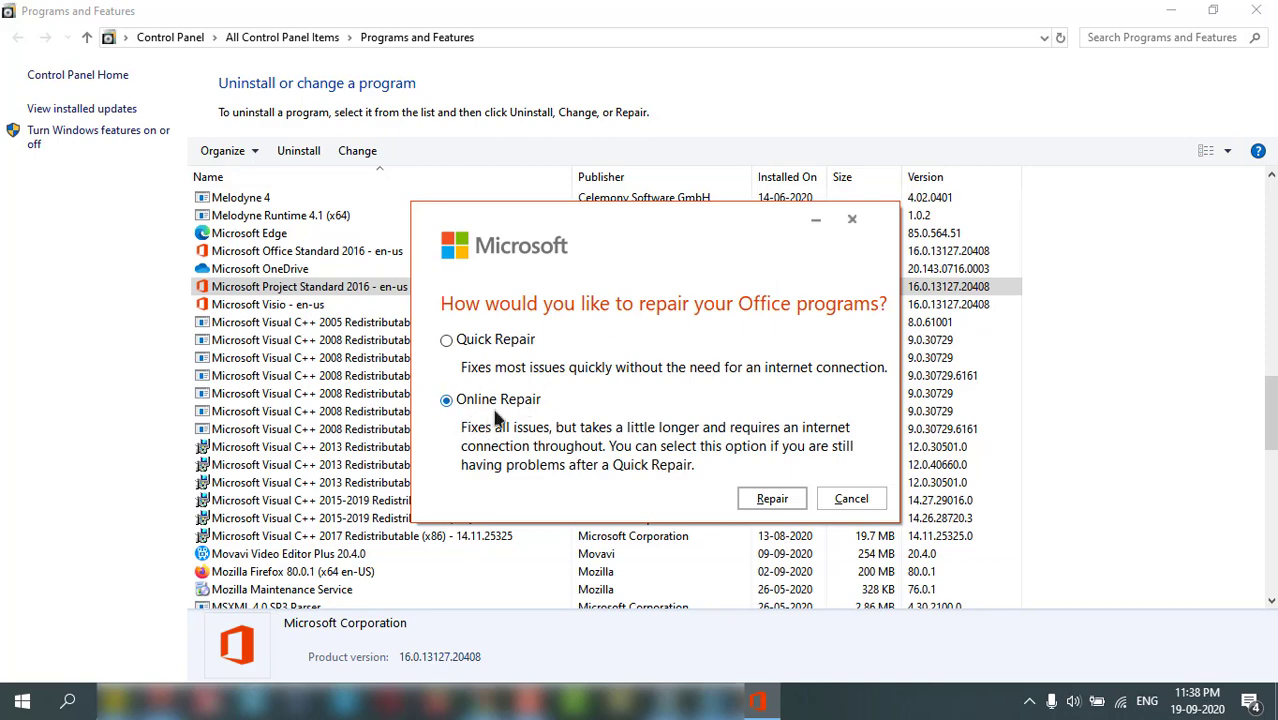
Cancel the Office repair prompt and close Programs and Features
{"action": "left_click", "coordinate": [851, 499]}
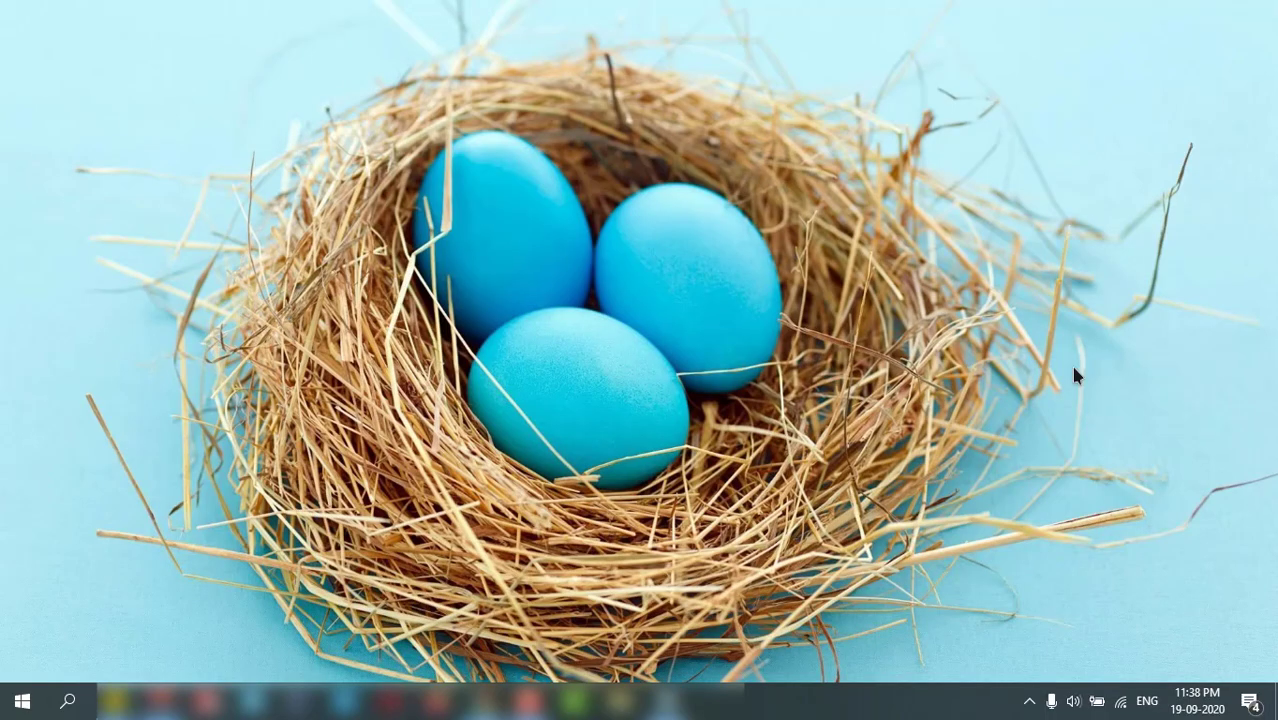